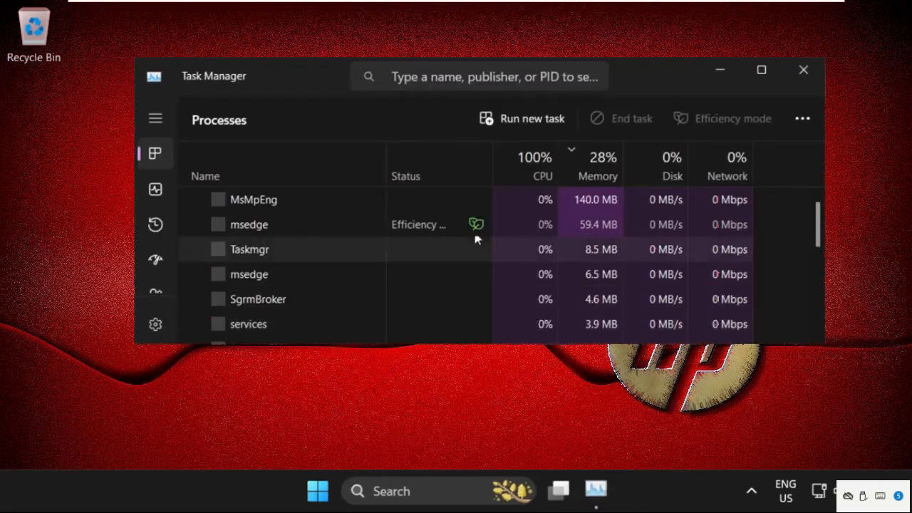
# Start creating a new task and browse to the C:\Windows\System32 folder for the program to run
pyautogui.click(525, 120)
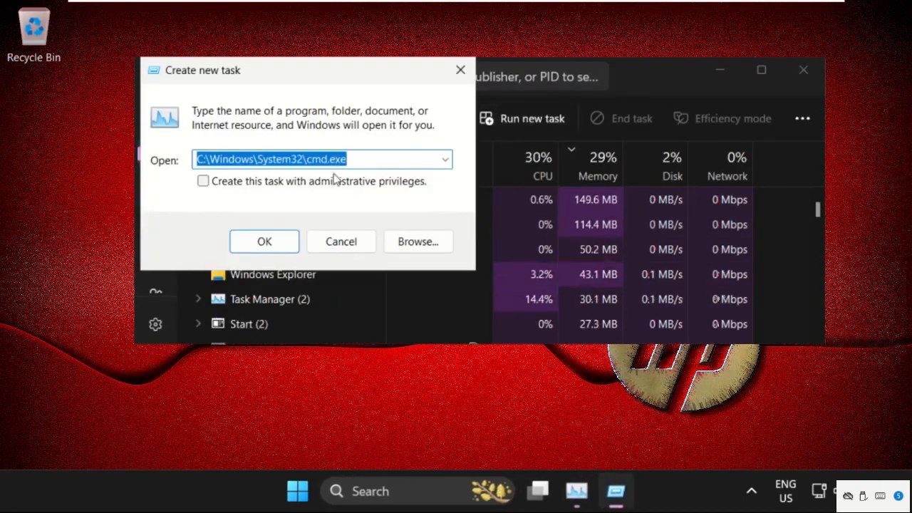
pyautogui.click(417, 237)
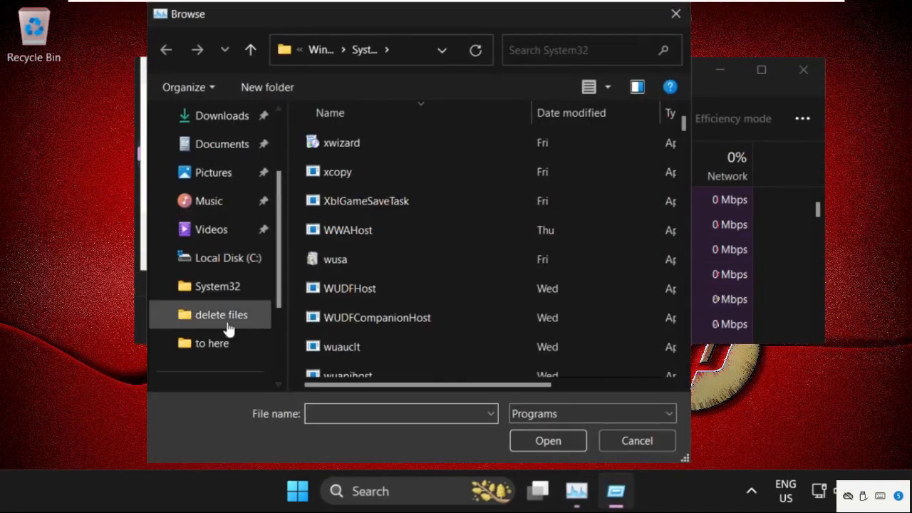
pyautogui.scroll(-3, 245, 326)
pyautogui.click(214, 258)
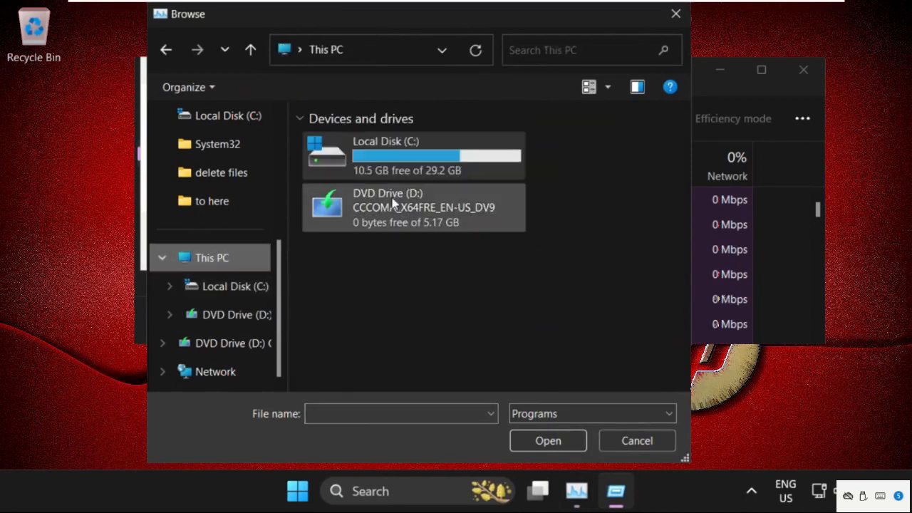
pyautogui.doubleClick(386, 157)
pyautogui.scroll(-3, 413, 310)
pyautogui.doubleClick(391, 367)
pyautogui.scroll(-15, 387, 332)
pyautogui.scroll(-5, 387, 332)
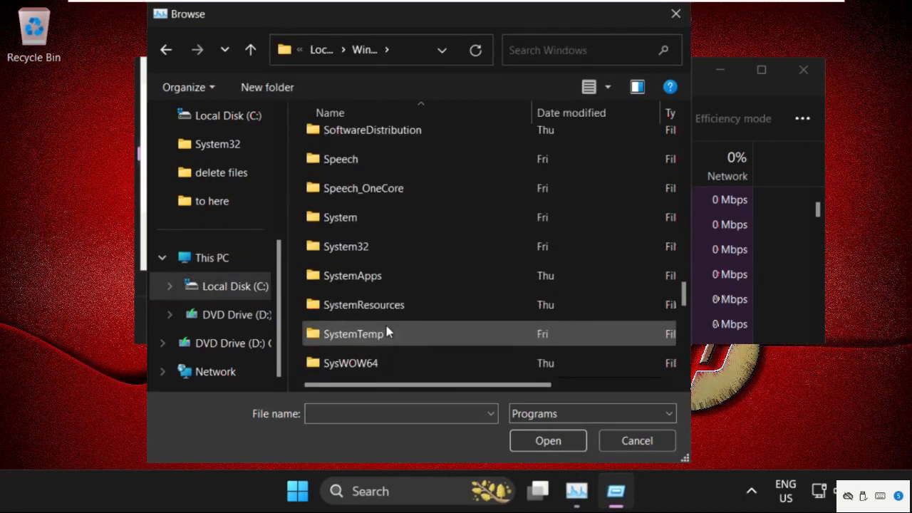
pyautogui.doubleClick(373, 254)
# Choose cmd from the System32 folder and run it as a new task with administrative privileges
pyautogui.scroll(20, 373, 254)
pyautogui.click(373, 254)
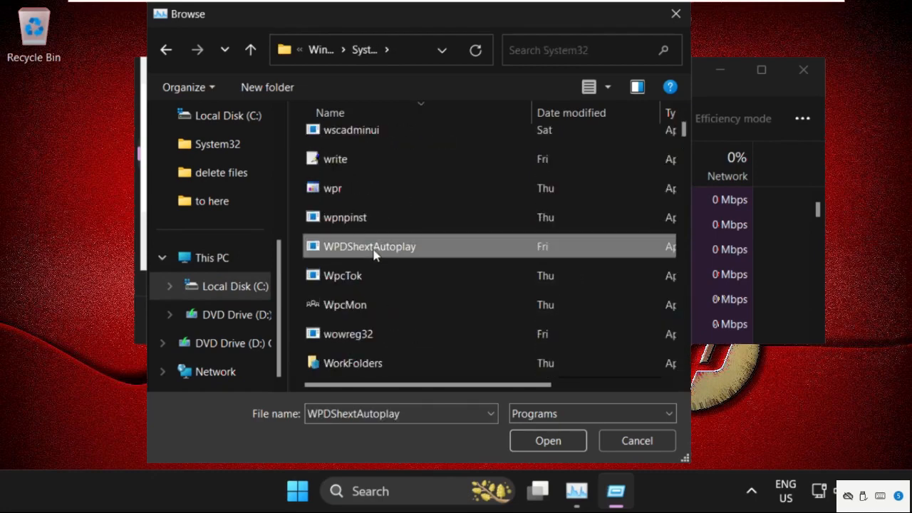
pyautogui.press('c')
pyautogui.press('Down')
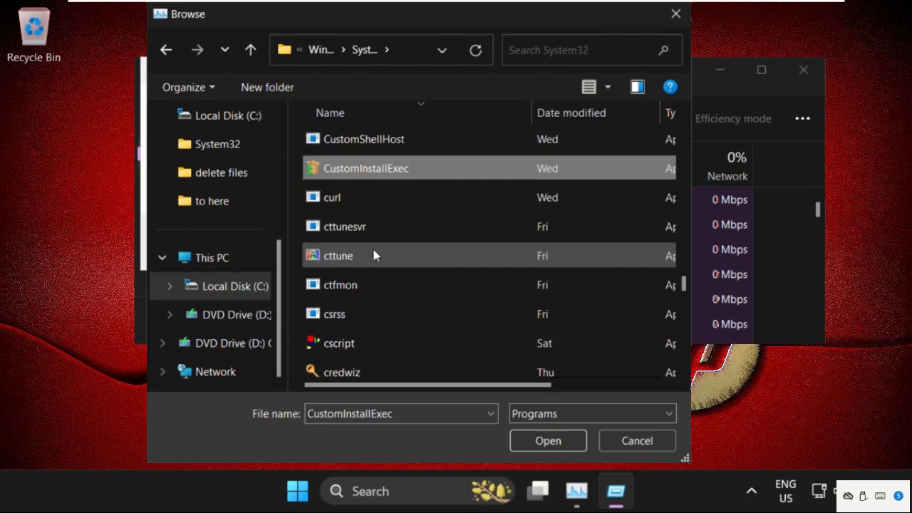
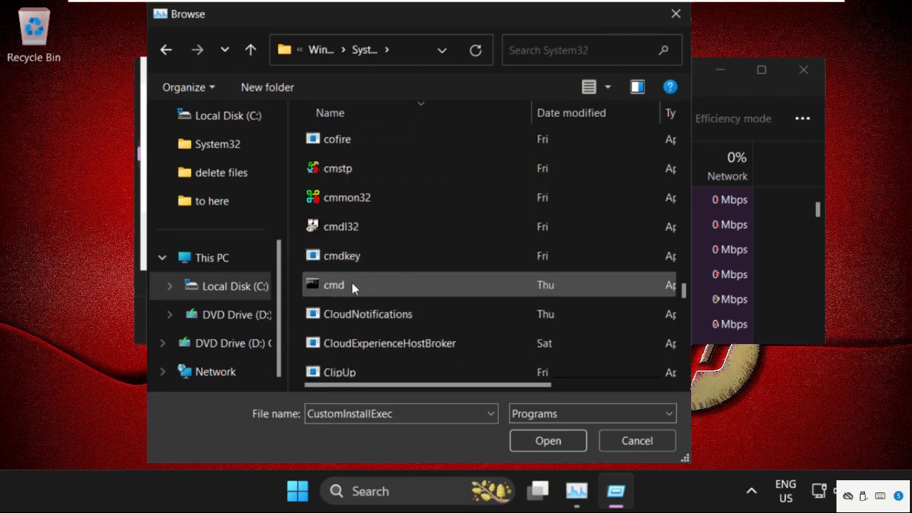
pyautogui.click(374, 293)
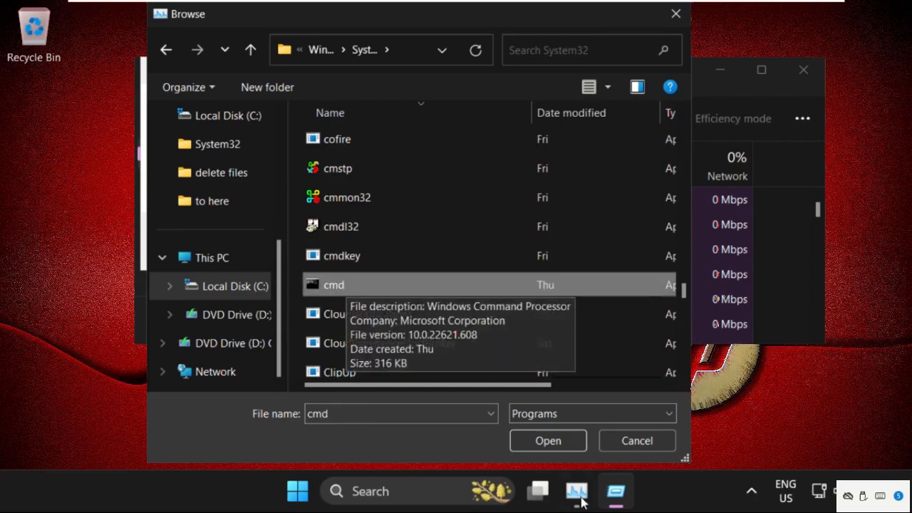
pyautogui.click(553, 448)
pyautogui.click(316, 186)
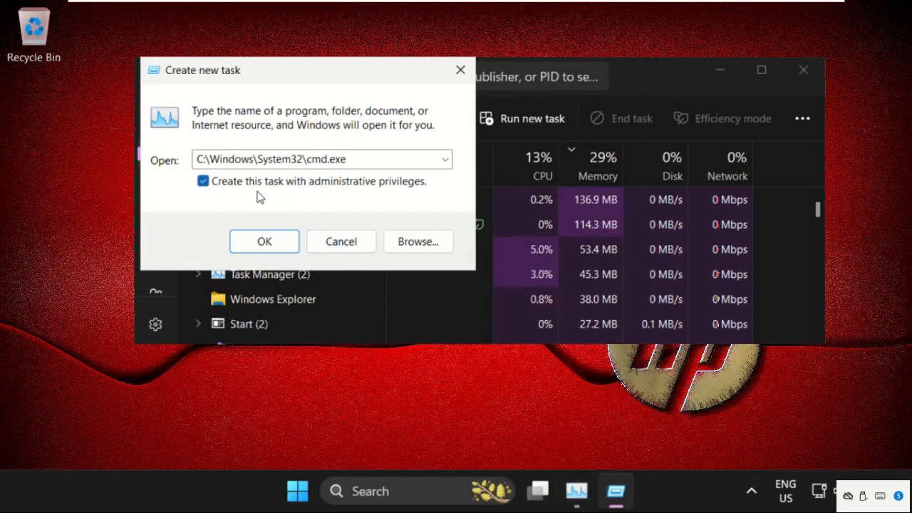
pyautogui.click(262, 242)
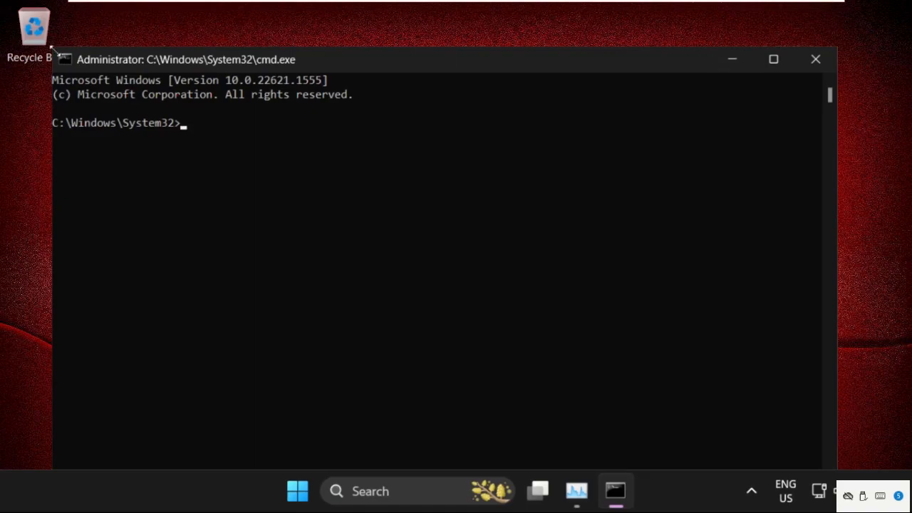
# Close Task Manager, and shrink and reposition the Command Prompt window in the upper part of the desktop
pyautogui.moveTo(53, 48); pyautogui.dragTo(177, 320)
pyautogui.click(796, 76)
pyautogui.click(796, 76)
pyautogui.moveTo(578, 340); pyautogui.dragTo(541, 110)
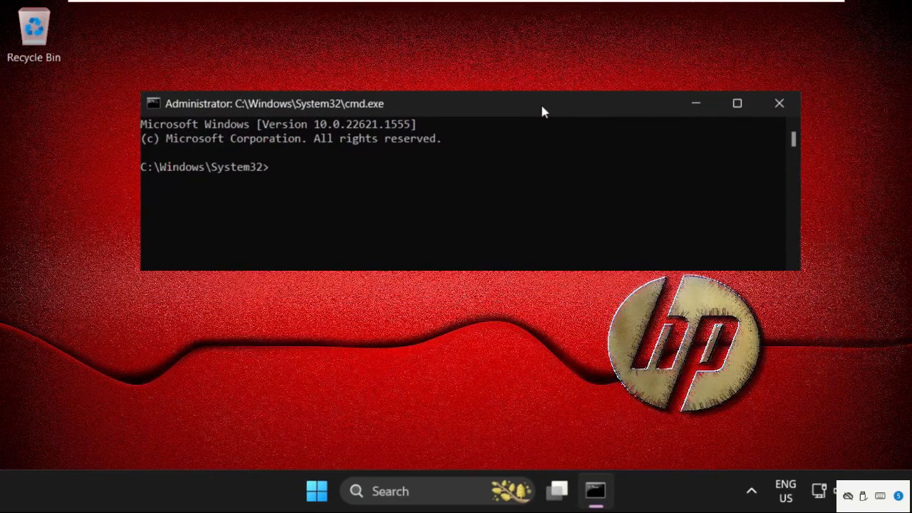
# Run assoc .exe=exefile to restore the .exe file association, and exit the Command Prompt
pyautogui.write('assoc .exe=exefile')
pyautogui.press('Return')
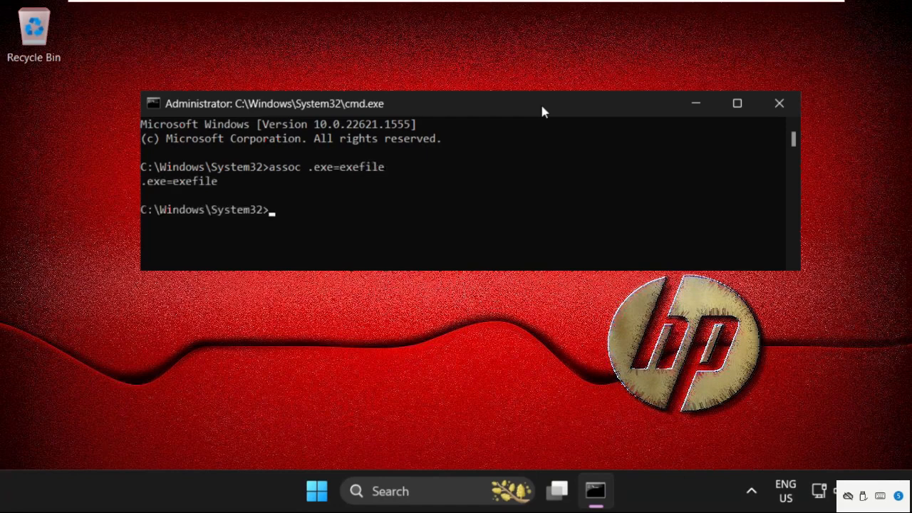
pyautogui.write('exit')
pyautogui.press('Return')
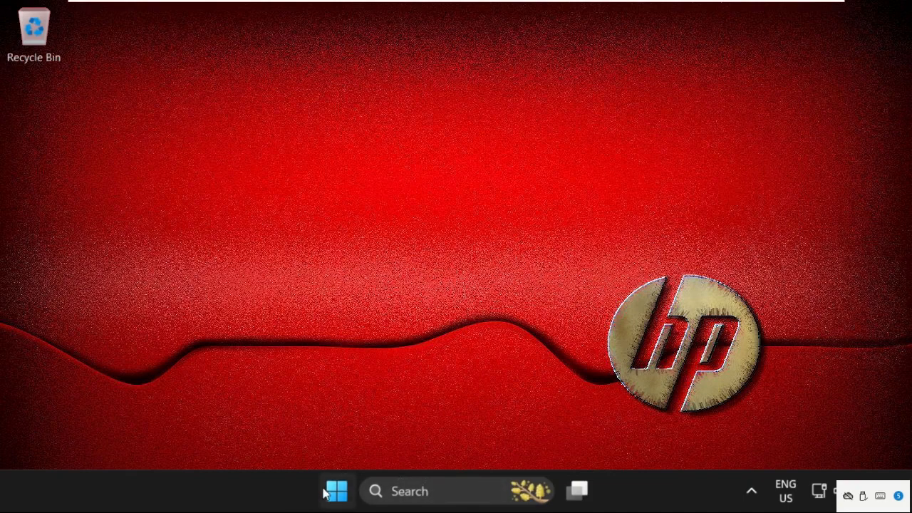
# Launch the Registry Editor by running regedit and allow it to make changes to the device
pyautogui.press('super+r')
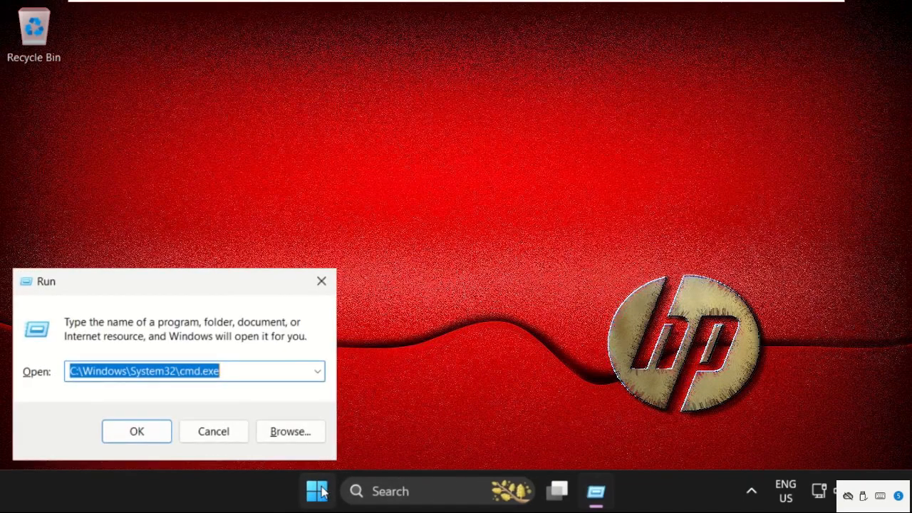
pyautogui.moveTo(228, 285); pyautogui.dragTo(480, 121)
pyautogui.press('BackSpace')
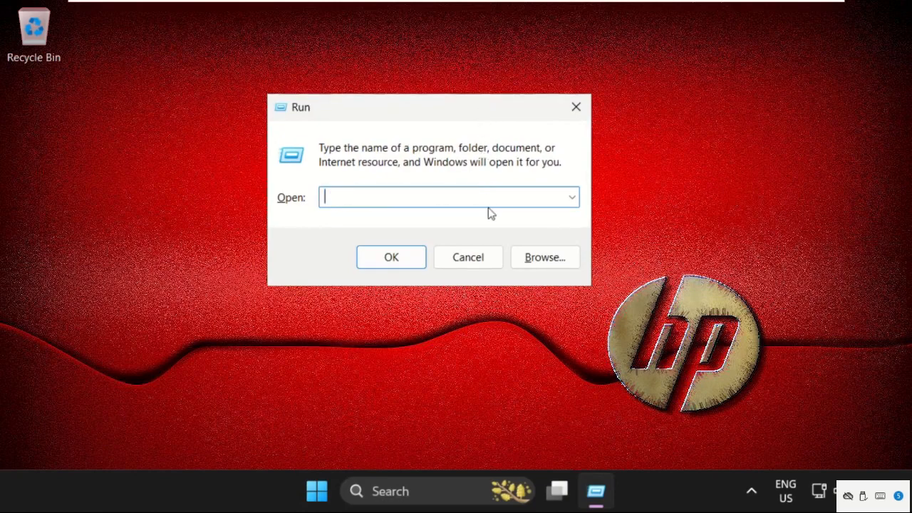
pyautogui.write('regedit')
pyautogui.press('Return')
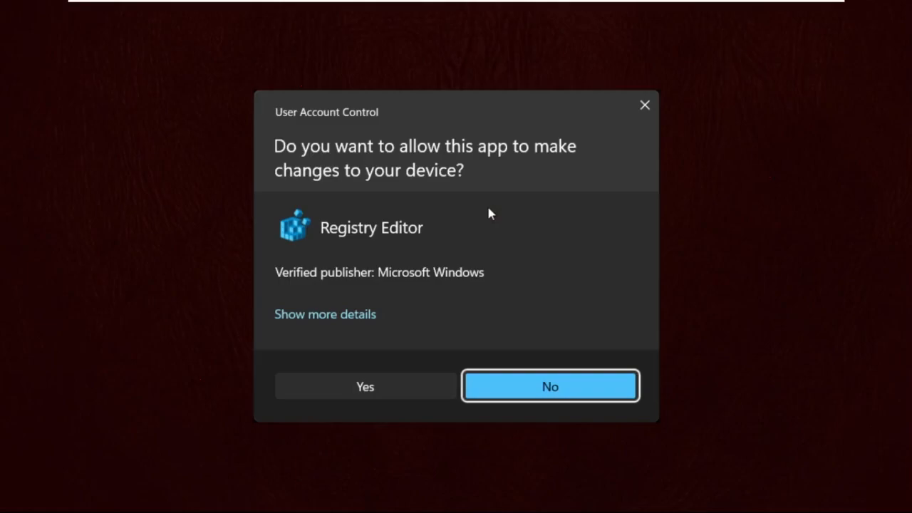
pyautogui.click(395, 382)
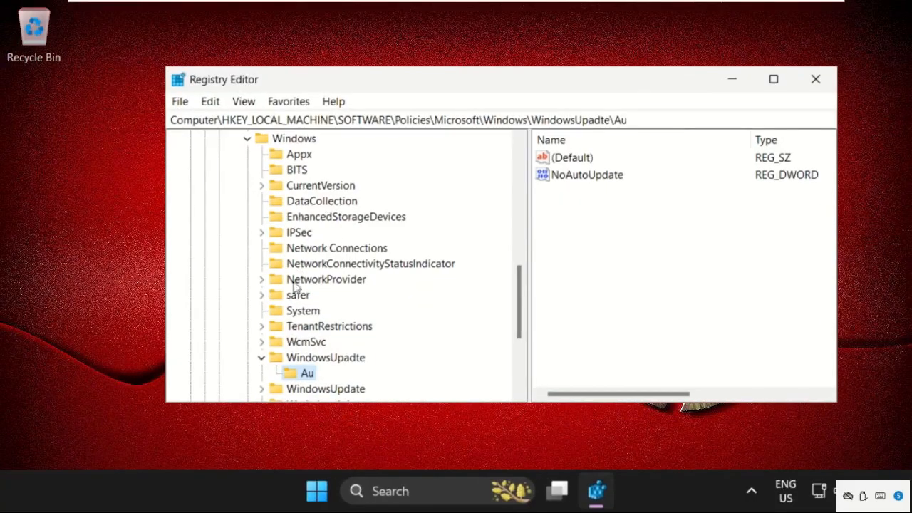
# Export the HKEY_LOCAL_MACHINE branch to the Documents folder as a registration file named backup
pyautogui.scroll(10, 285, 305)
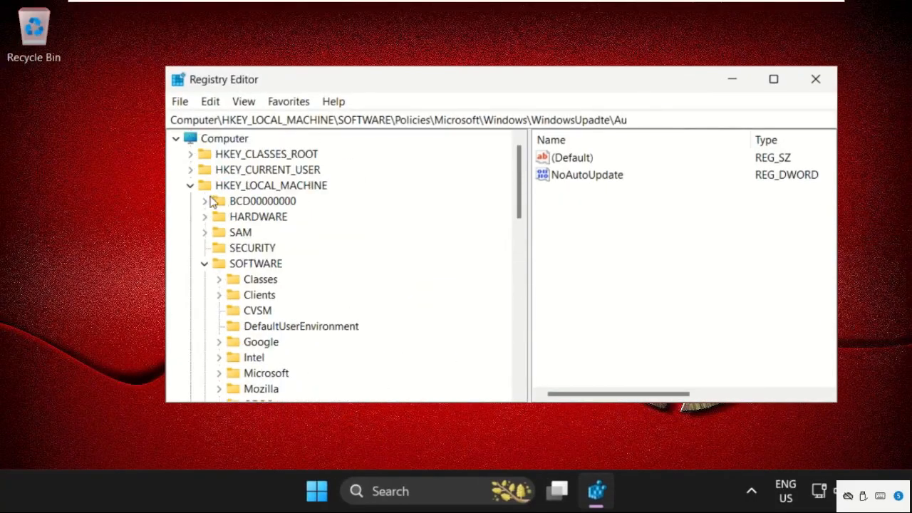
pyautogui.click(190, 185)
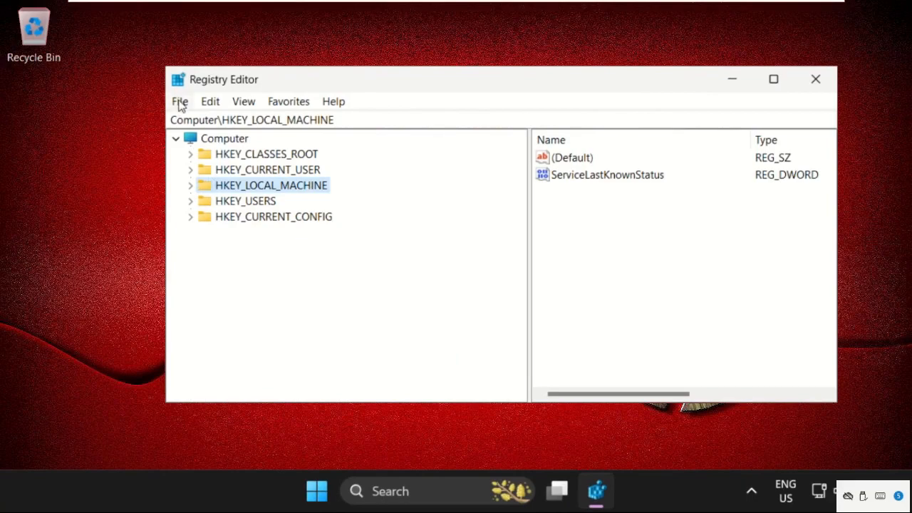
pyautogui.click(180, 102)
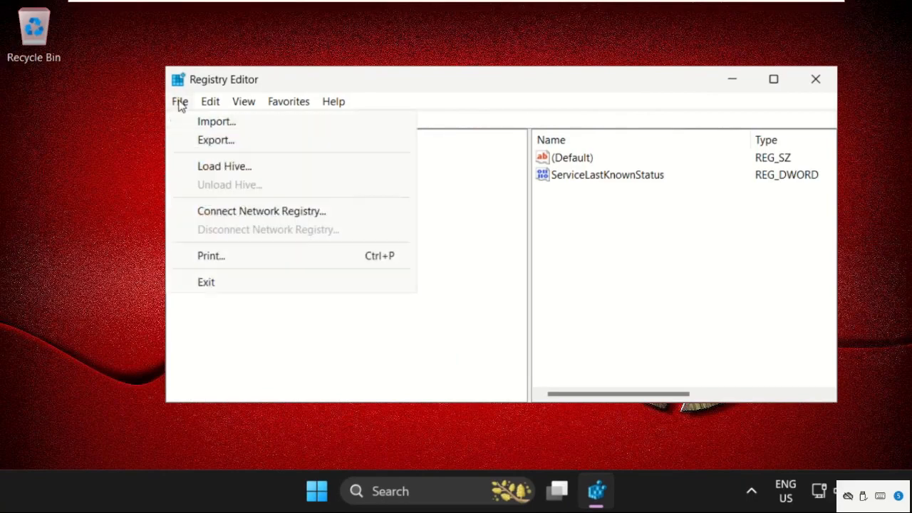
pyautogui.click(216, 140)
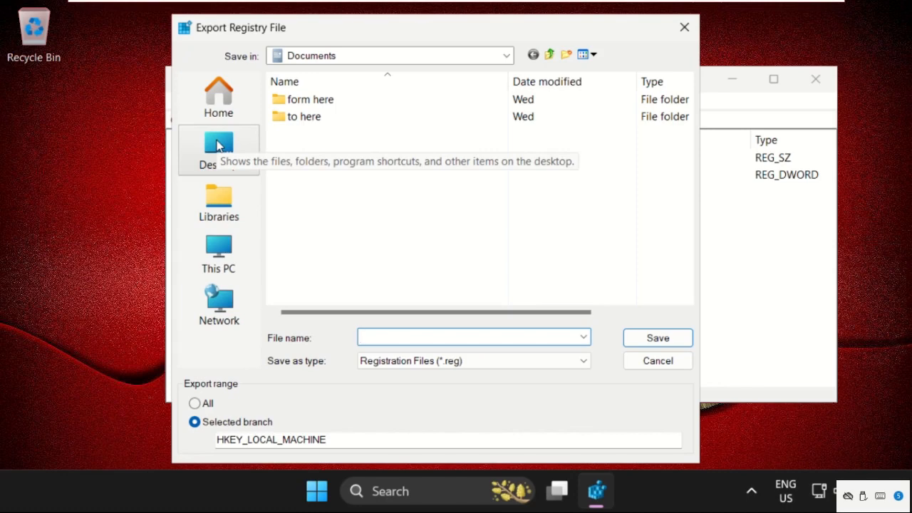
pyautogui.write('backup')
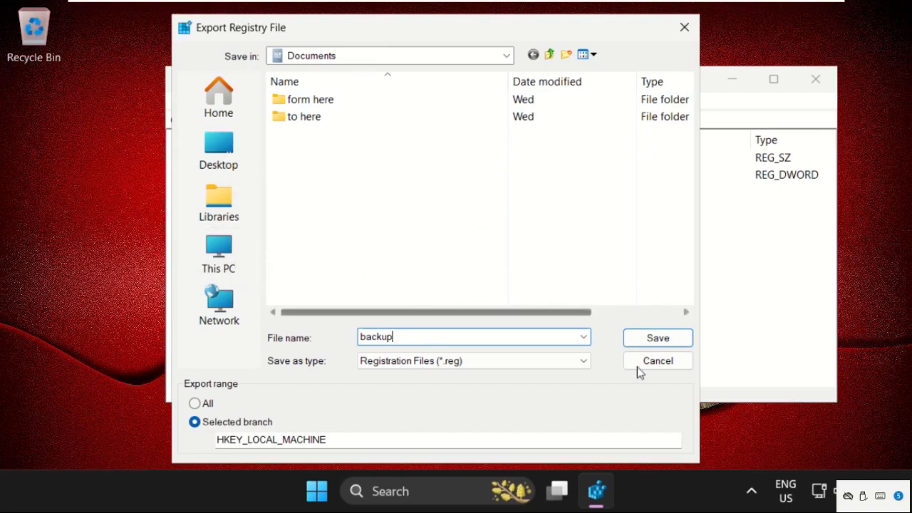
pyautogui.click(659, 340)
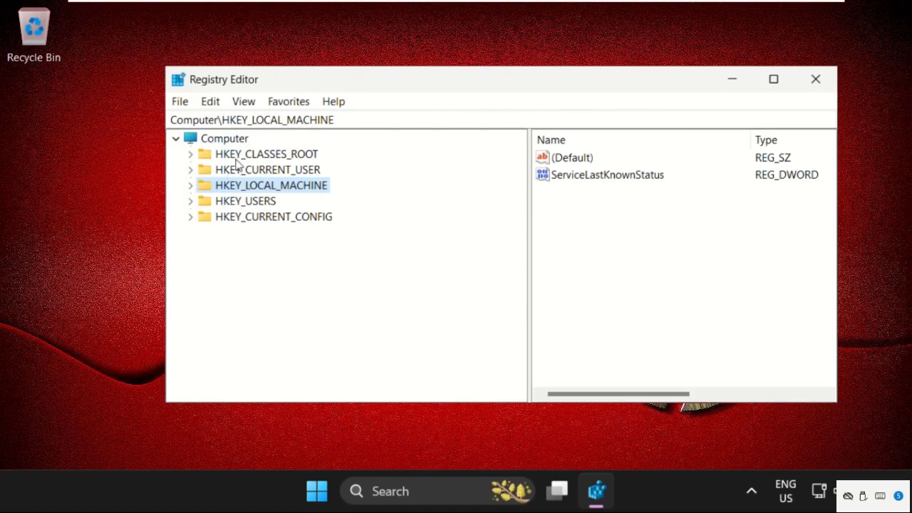
# Expand HKEY_CLASSES_ROOT and select its .exe key
pyautogui.click(189, 154)
pyautogui.scroll(-6, 281, 230)
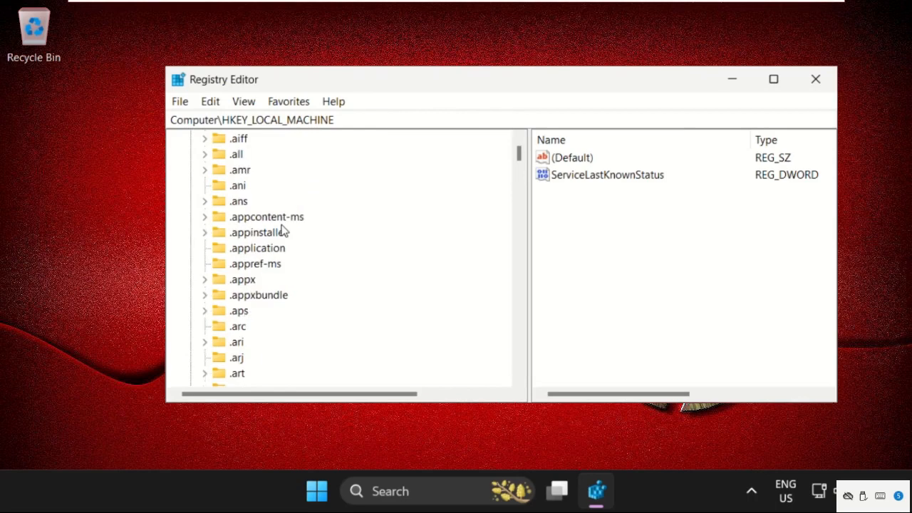
pyautogui.scroll(-10, 282, 230)
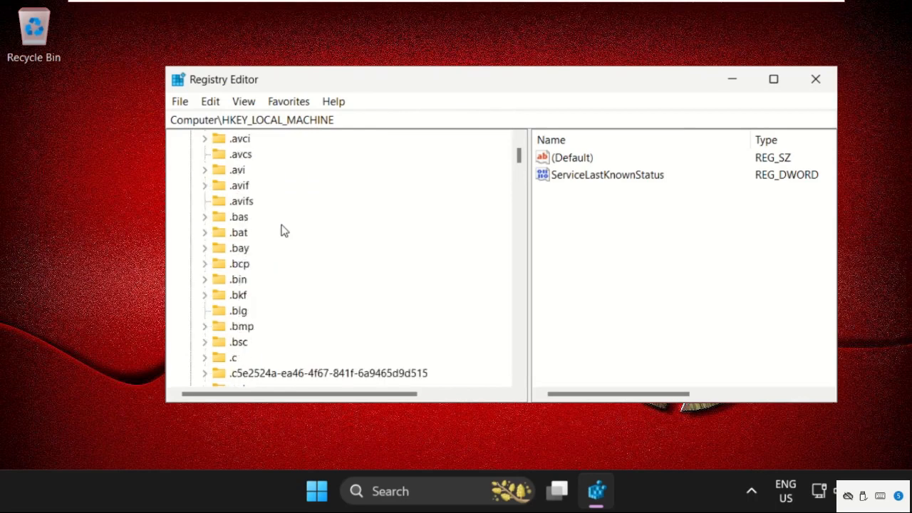
pyautogui.scroll(-16, 282, 230)
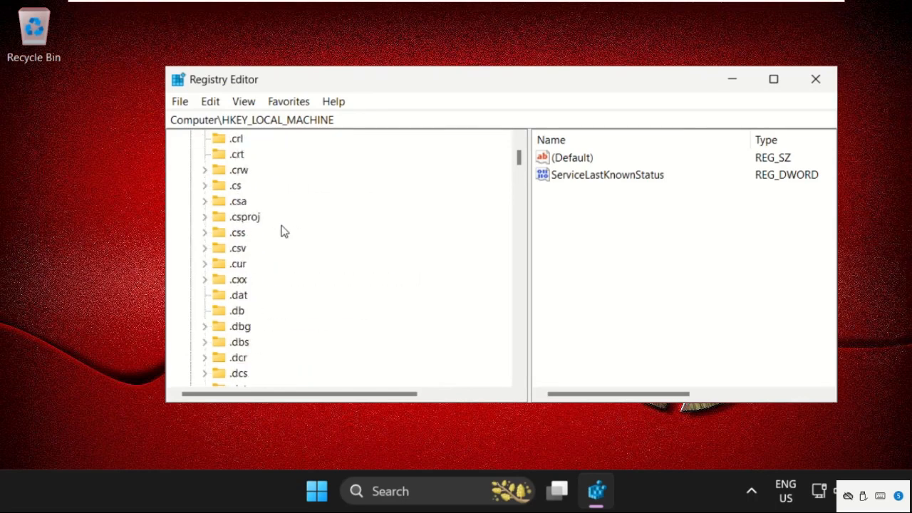
pyautogui.scroll(-15, 282, 230)
pyautogui.scroll(2, 281, 230)
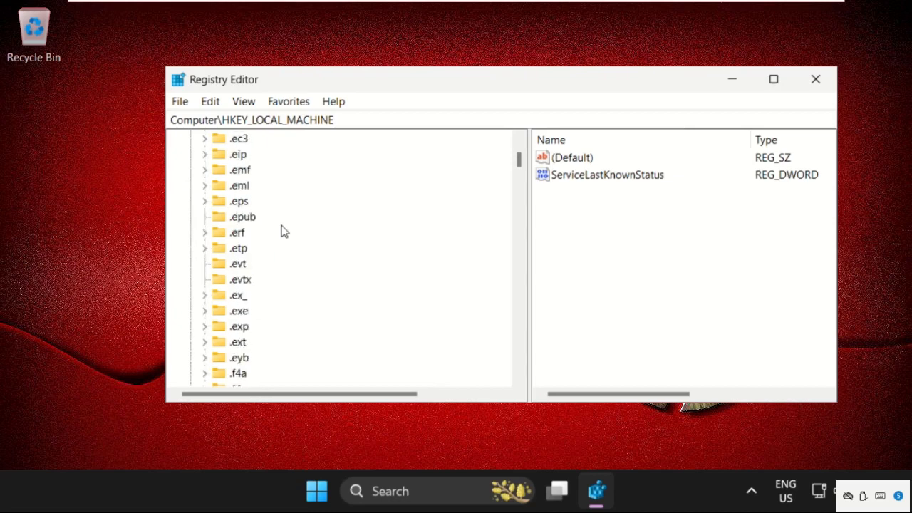
pyautogui.click(242, 314)
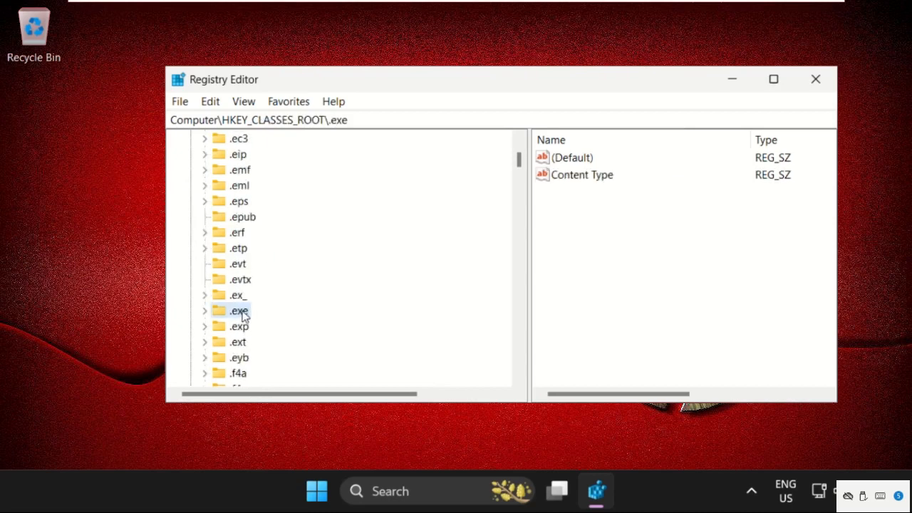
# Check that the .exe key's (Default) value data is exefile and accept it
pyautogui.click(577, 161)
pyautogui.rightClick(576, 162)
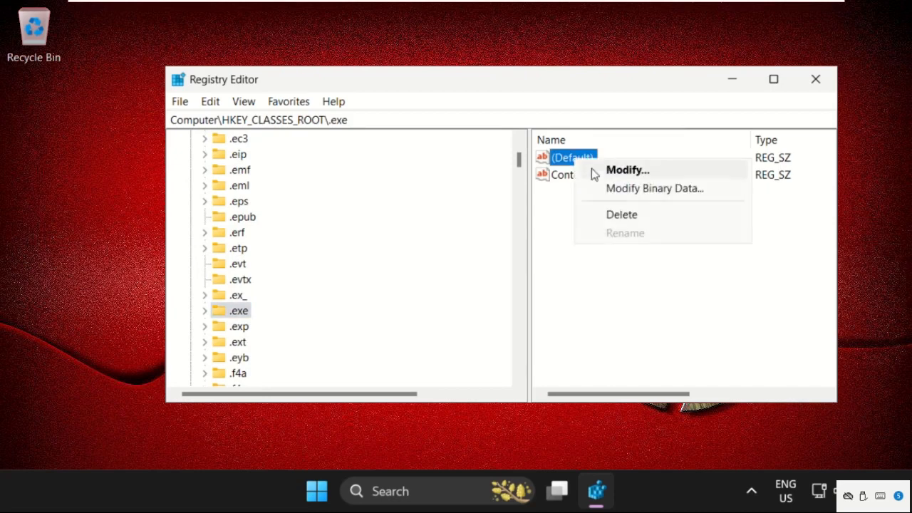
pyautogui.click(628, 171)
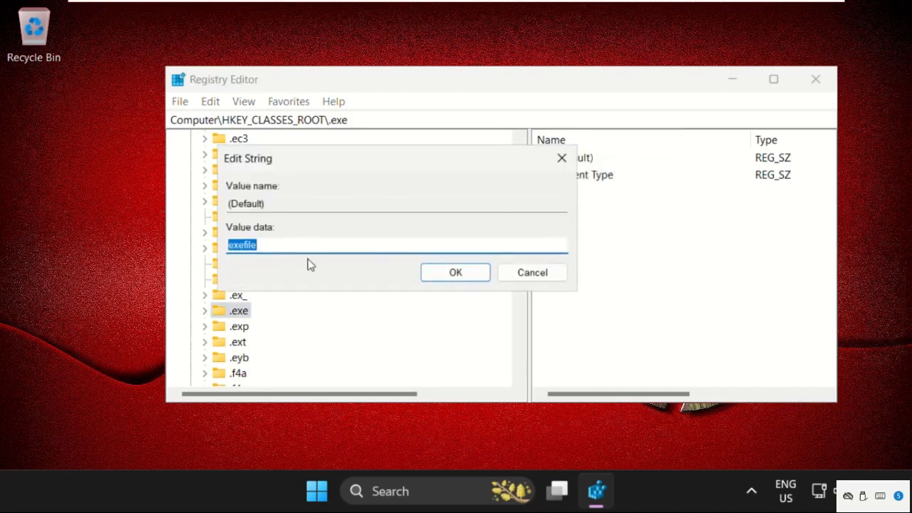
pyautogui.click(305, 249)
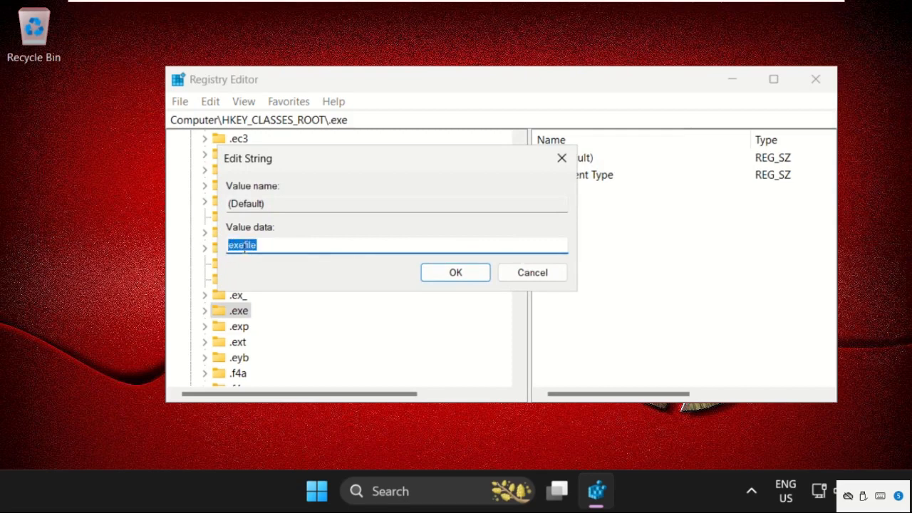
pyautogui.click(265, 245)
pyautogui.click(479, 274)
# Find the exefile key under HKEY_CLASSES_ROOT and select it
pyautogui.scroll(-5, 307, 276)
pyautogui.scroll(-3, 306, 276)
pyautogui.scroll(-5, 306, 276)
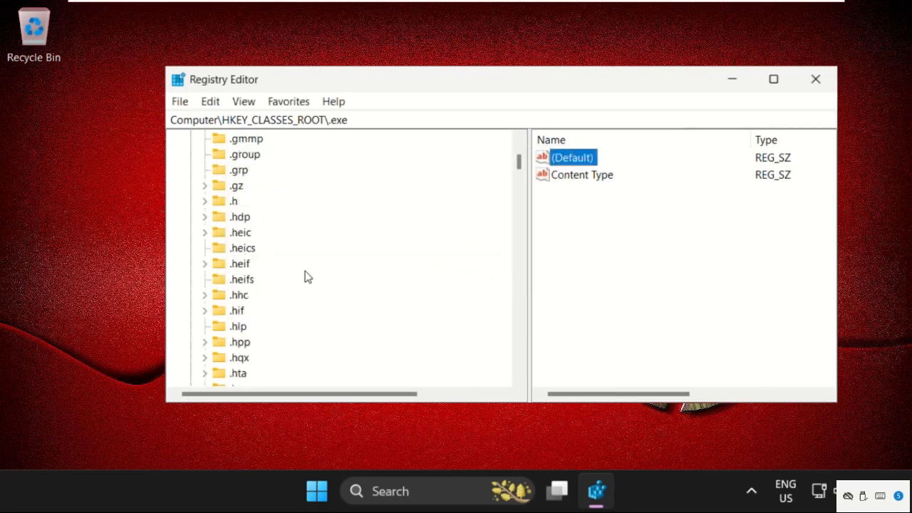
pyautogui.scroll(-15, 306, 276)
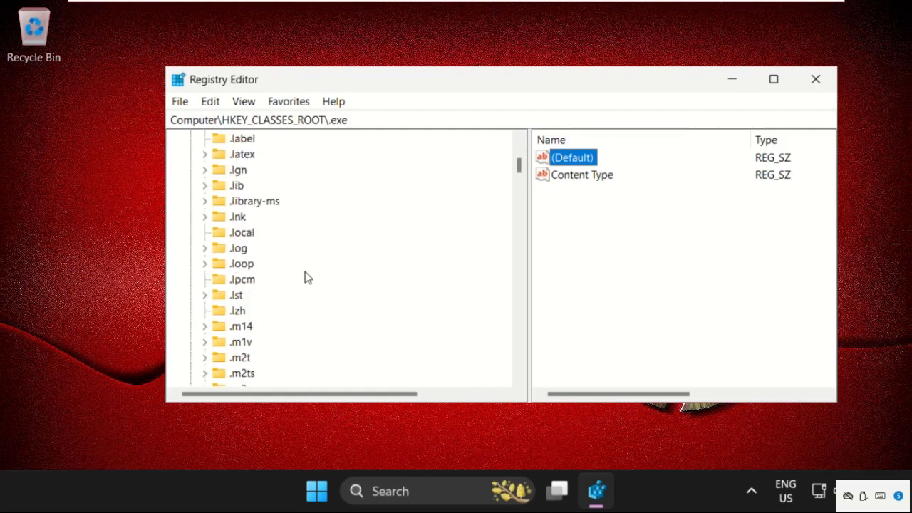
pyautogui.press('Tab')
pyautogui.press('e')
pyautogui.scroll(-9, 306, 276)
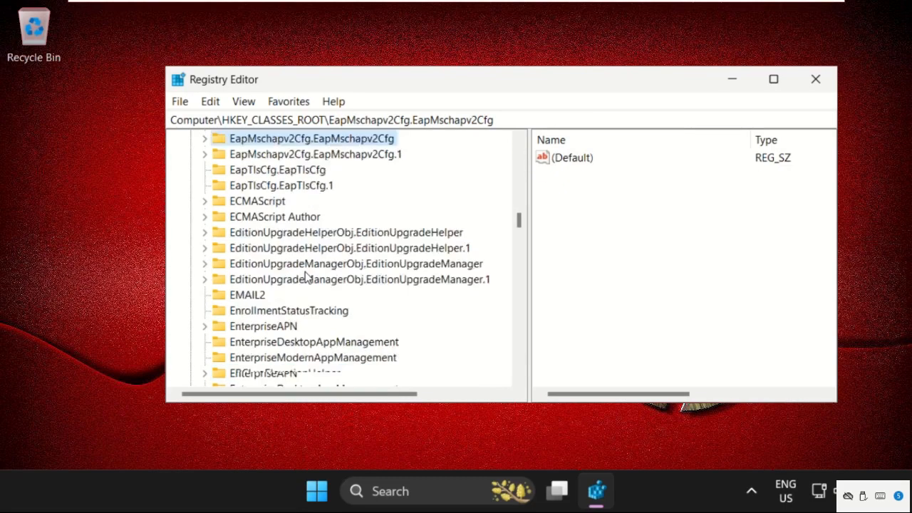
pyautogui.scroll(-12, 306, 277)
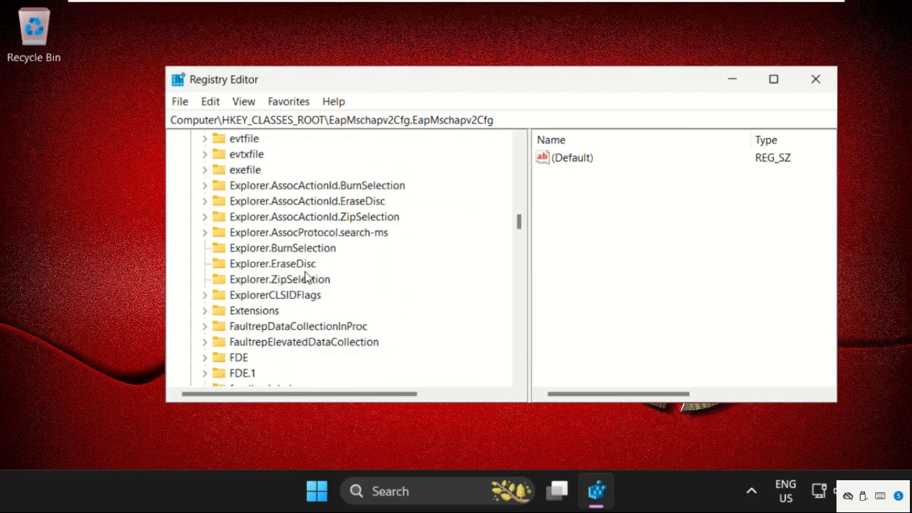
pyautogui.scroll(-3, 307, 276)
pyautogui.scroll(11, 307, 276)
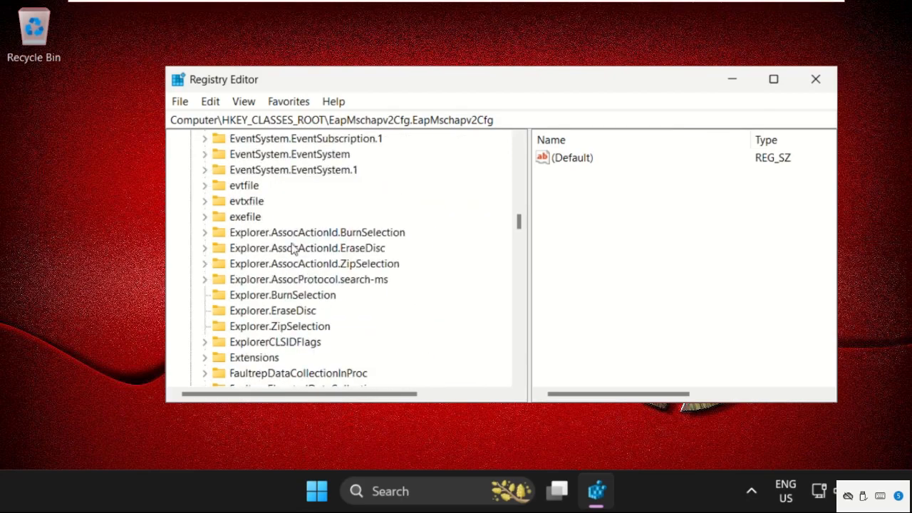
pyautogui.click(257, 220)
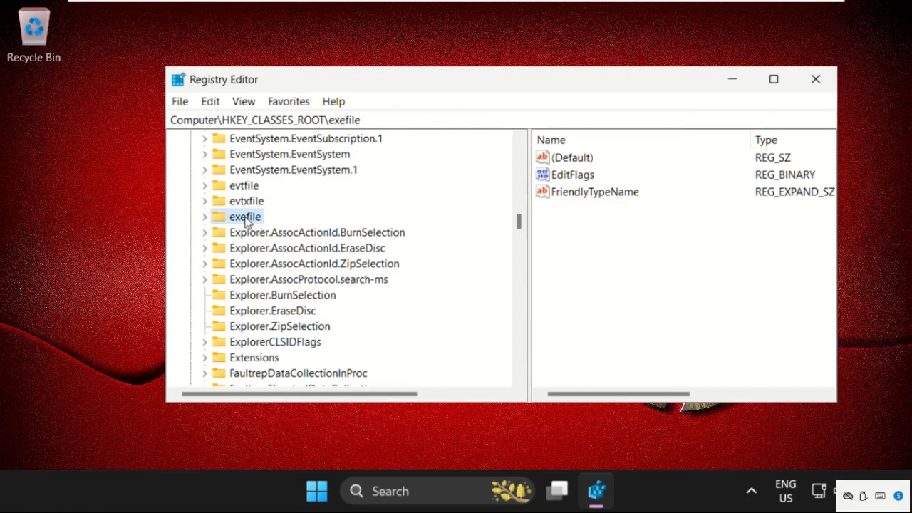
# Open the exefile key's (Default) value for editing and clear its value data
pyautogui.click(576, 161)
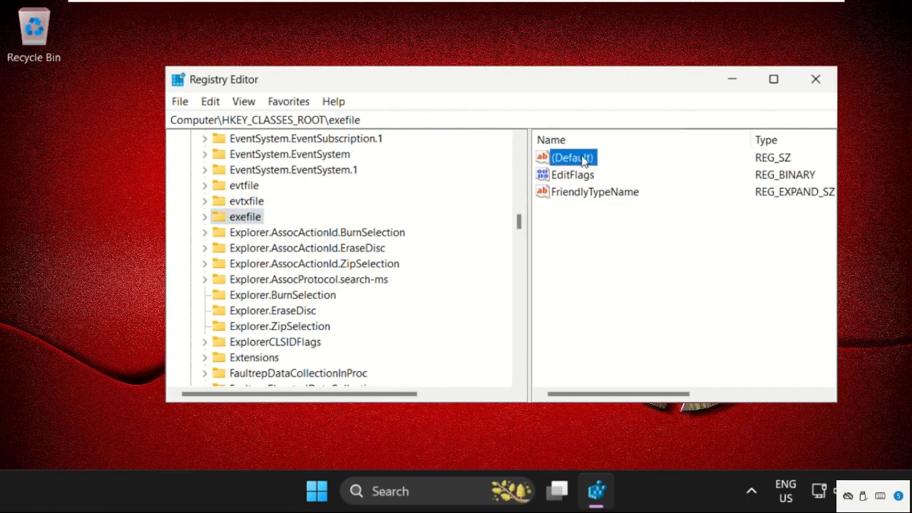
pyautogui.rightClick(576, 162)
pyautogui.click(611, 171)
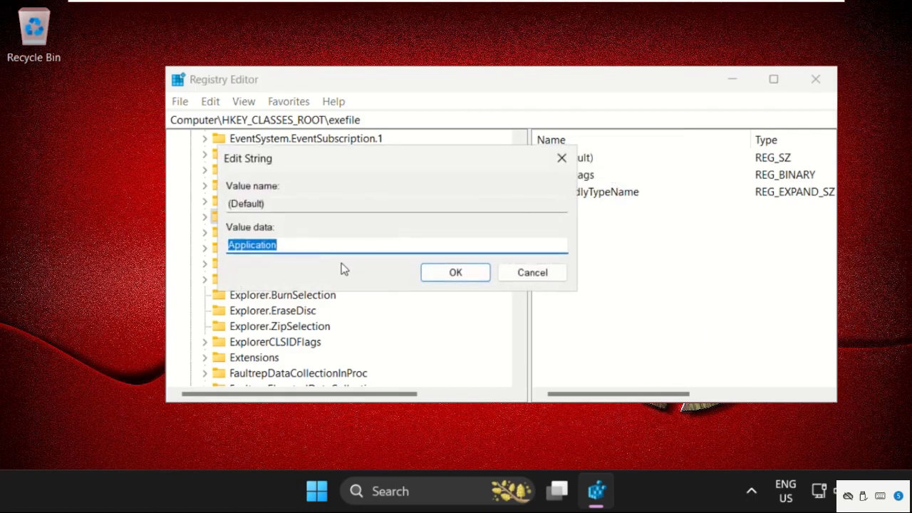
pyautogui.press('BackSpace')
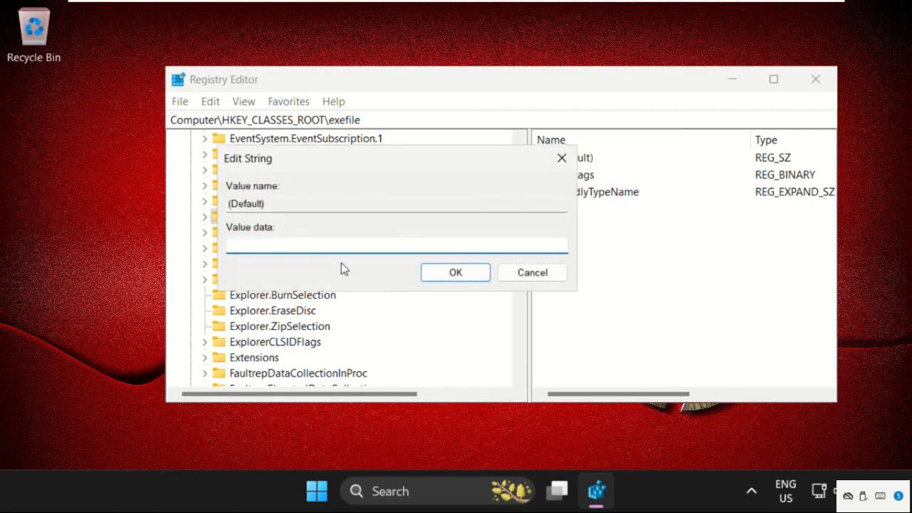
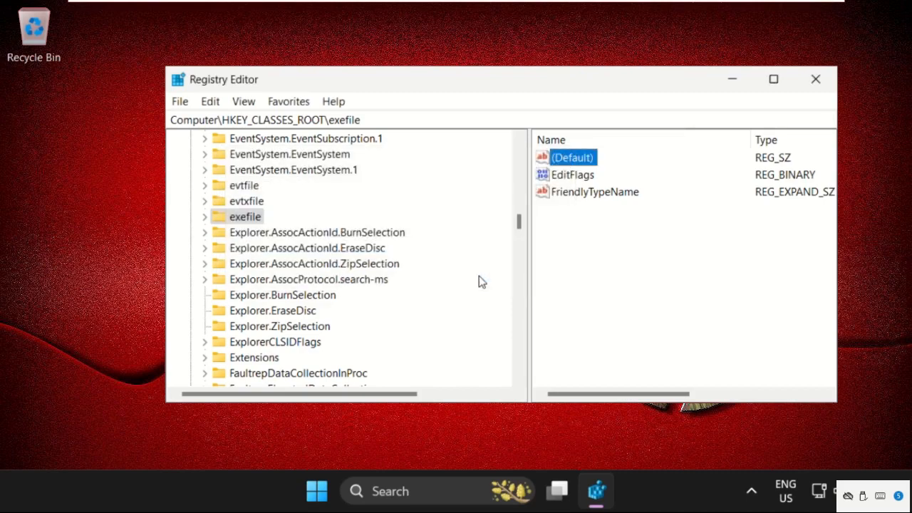
# Set the (Default) value data of the exefile\shell\open key to "%1"%* and close the Registry Editor
pyautogui.click(205, 218)
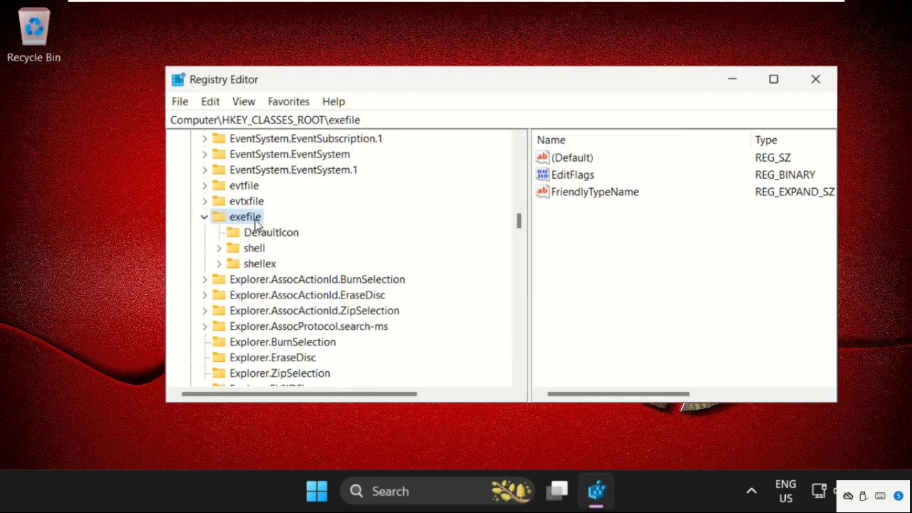
pyautogui.click(220, 248)
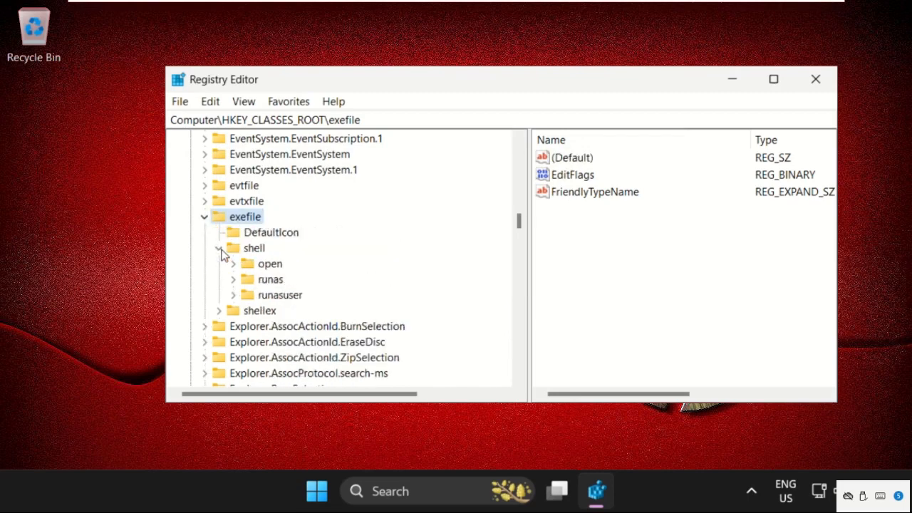
pyautogui.click(261, 265)
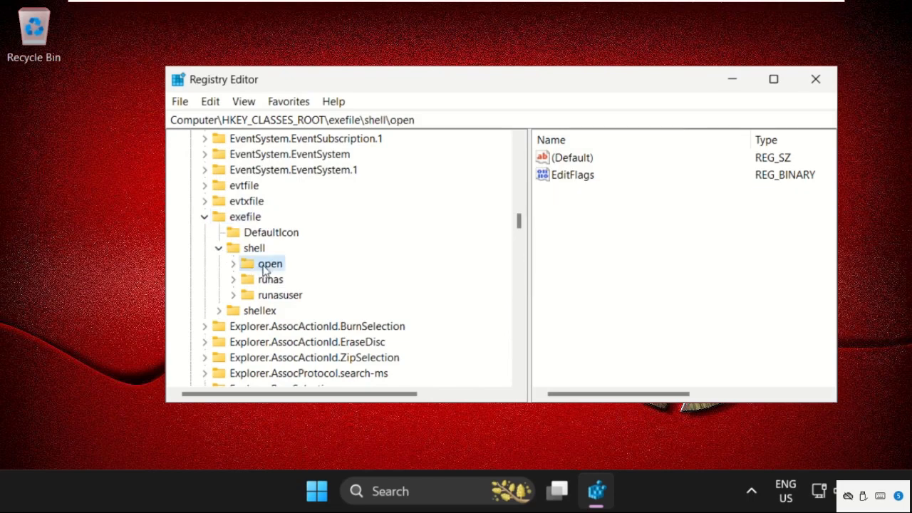
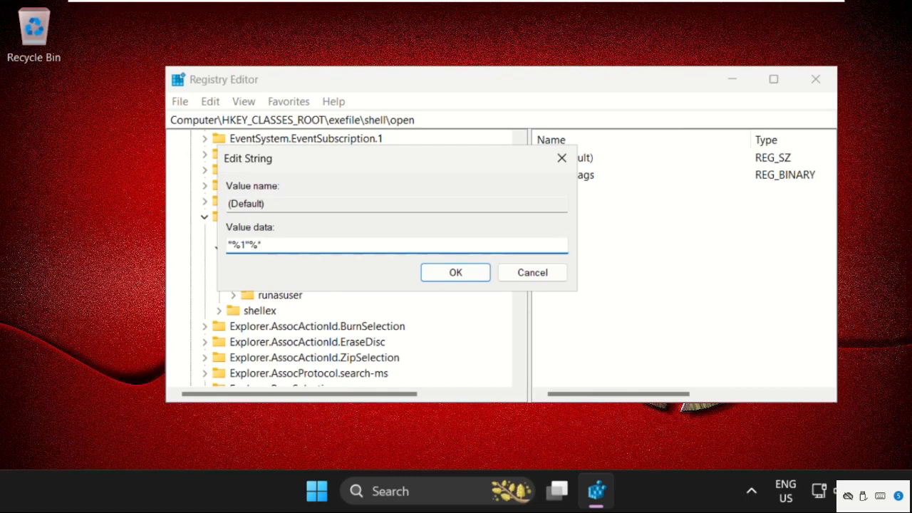
pyautogui.click(464, 279)
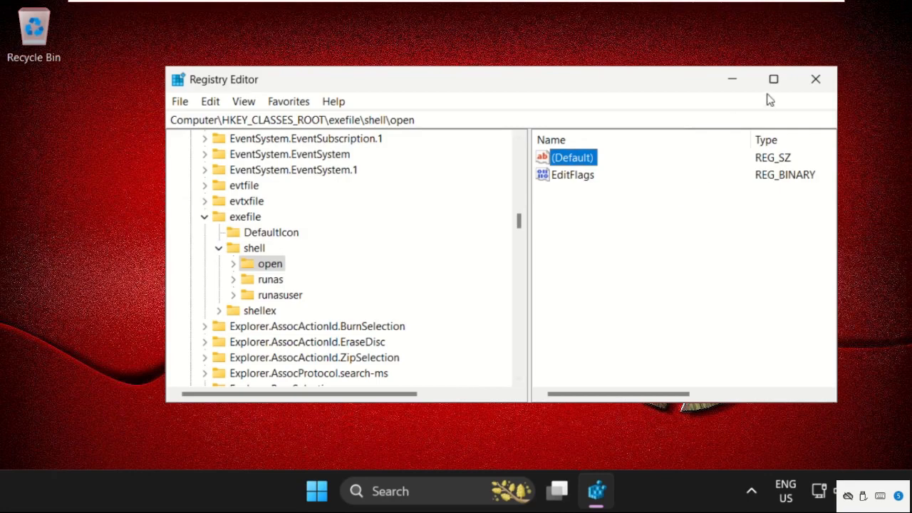
pyautogui.click(815, 79)
# Search Windows for "windows fire" and open the Windows Defender Firewall settings
pyautogui.click(430, 488)
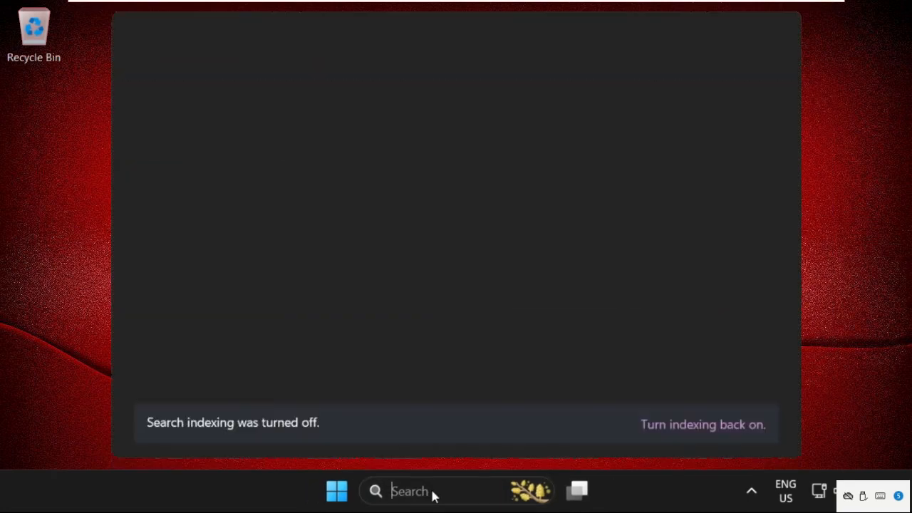
pyautogui.write('wind')
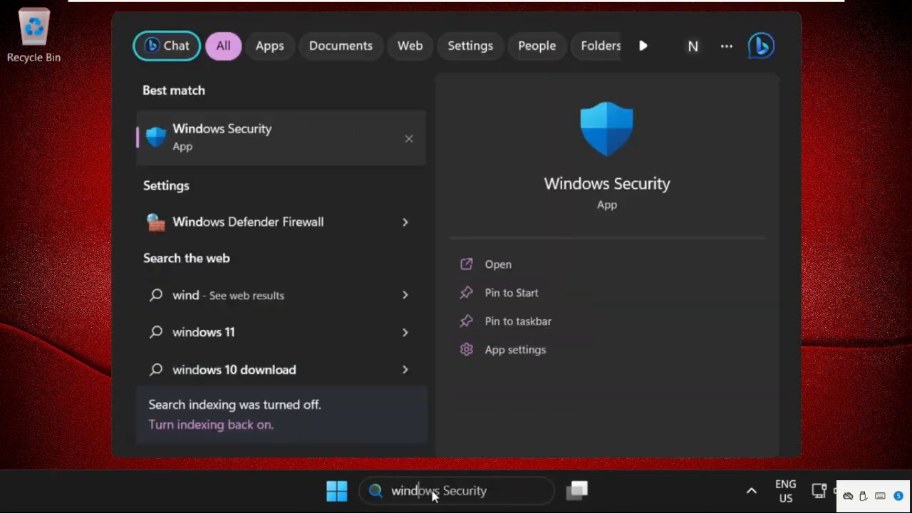
pyautogui.write('ows fil')
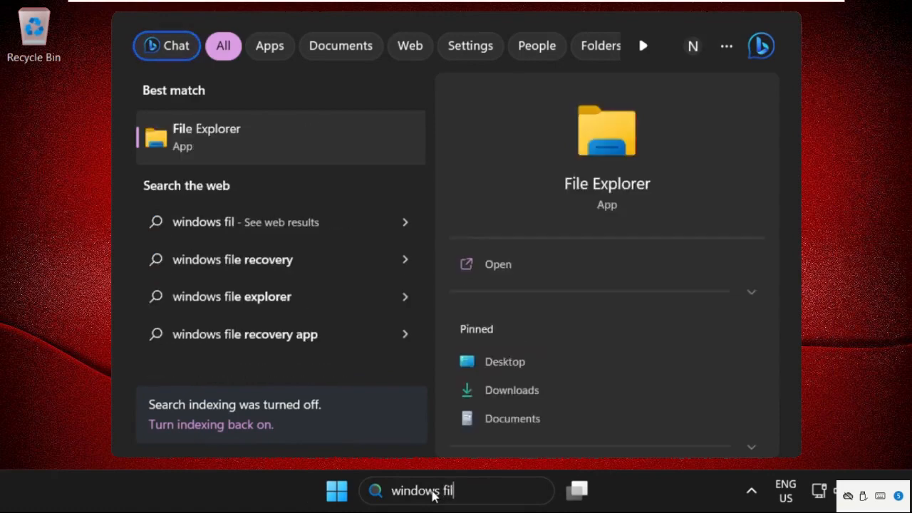
pyautogui.press('BackSpace')
pyautogui.write('re')
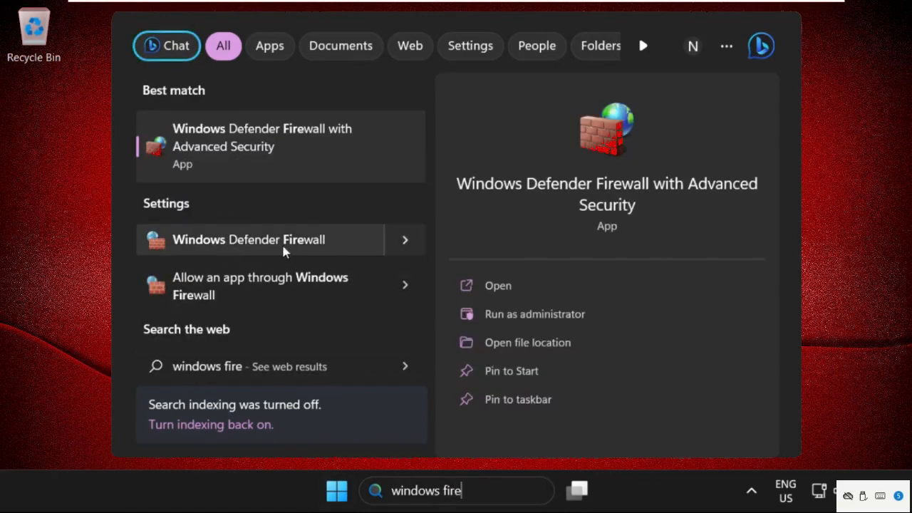
pyautogui.click(315, 242)
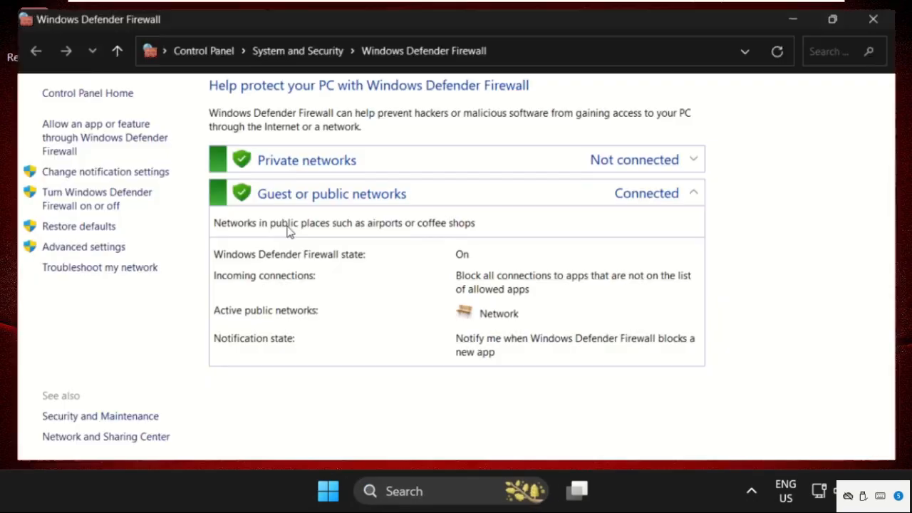
# Turn off Windows Defender Firewall for both private and public networks, apply the change and close the window
pyautogui.click(77, 208)
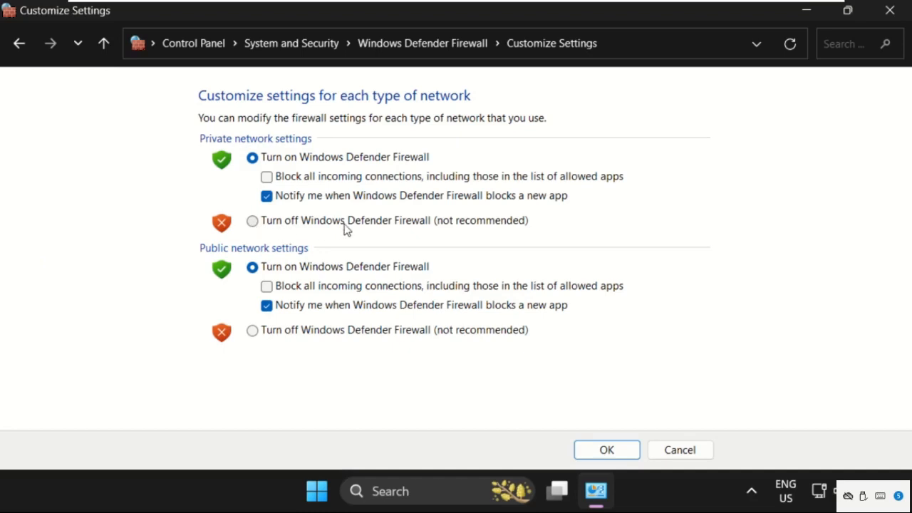
pyautogui.click(253, 222)
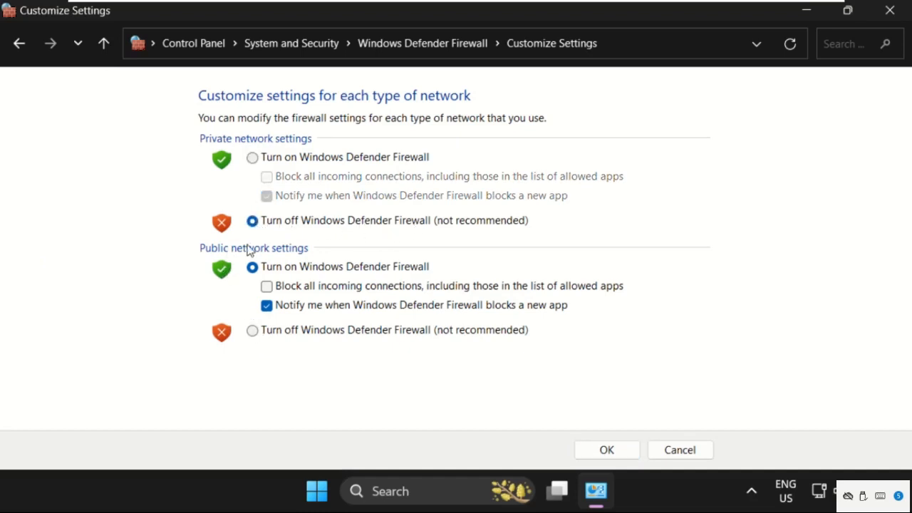
pyautogui.click(253, 334)
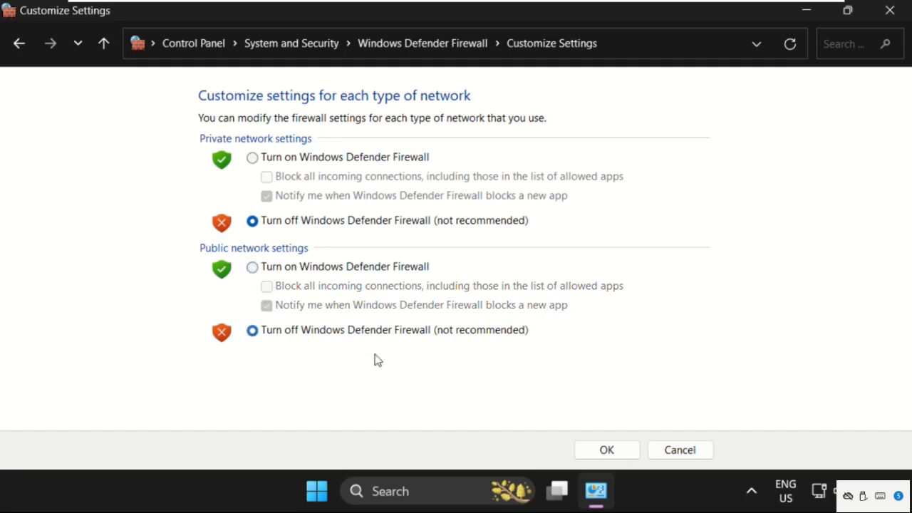
pyautogui.click(617, 452)
pyautogui.click(891, 10)
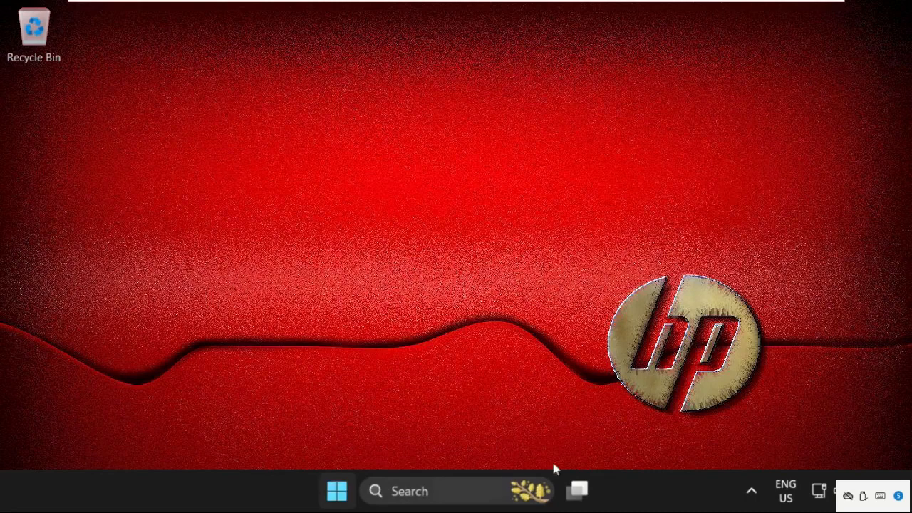
# Bring up the computer's power options to restart Windows
pyautogui.press('super')
pyautogui.click(677, 435)
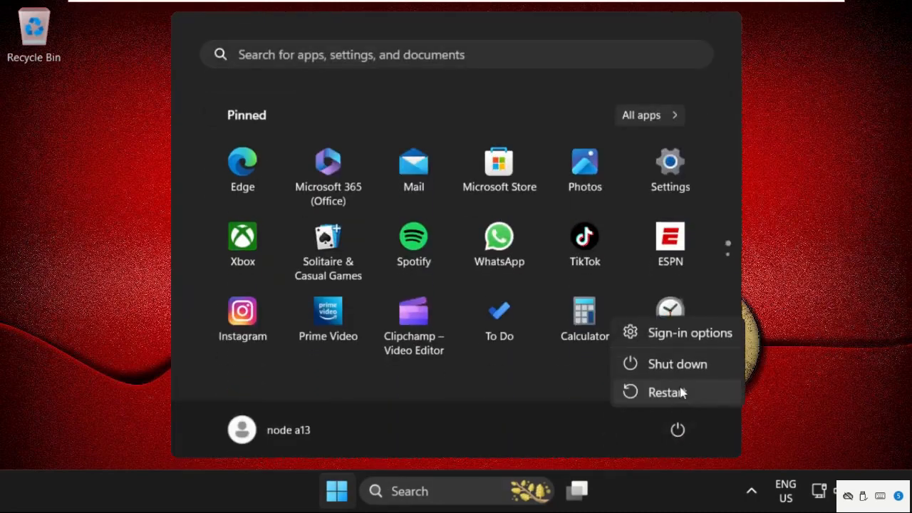